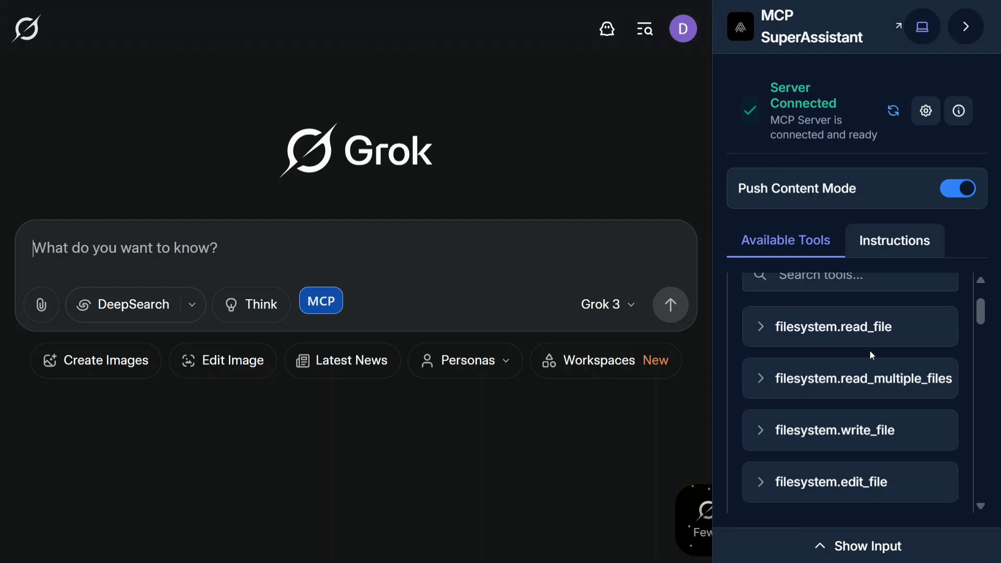
# - Attach the MCP instructions file and send Grok the abc.txt request about AI's dangerous next five years
pyautogui.scroll(2, 870, 350)
pyautogui.scroll(-3, 871, 388)
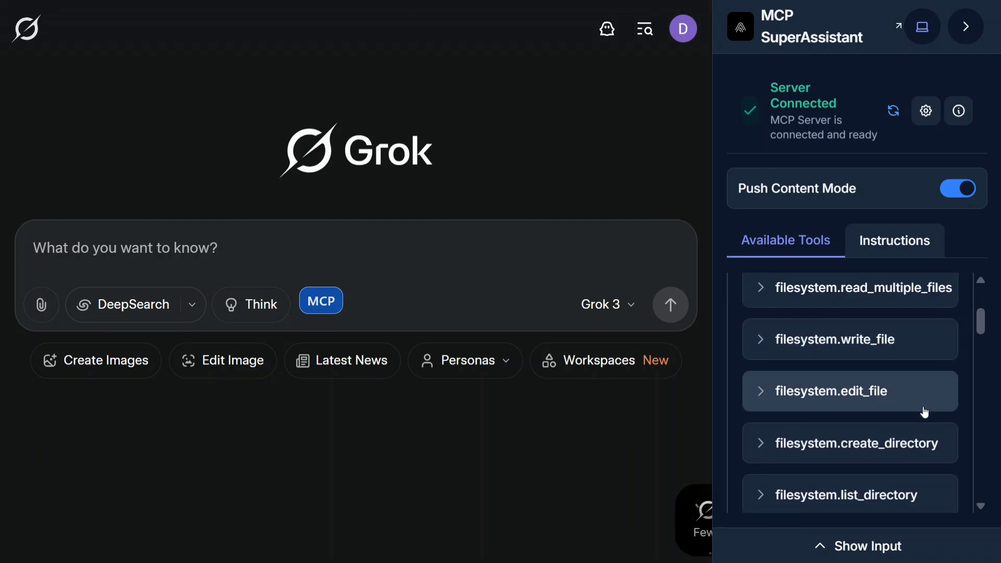
pyautogui.scroll(-6, 925, 413)
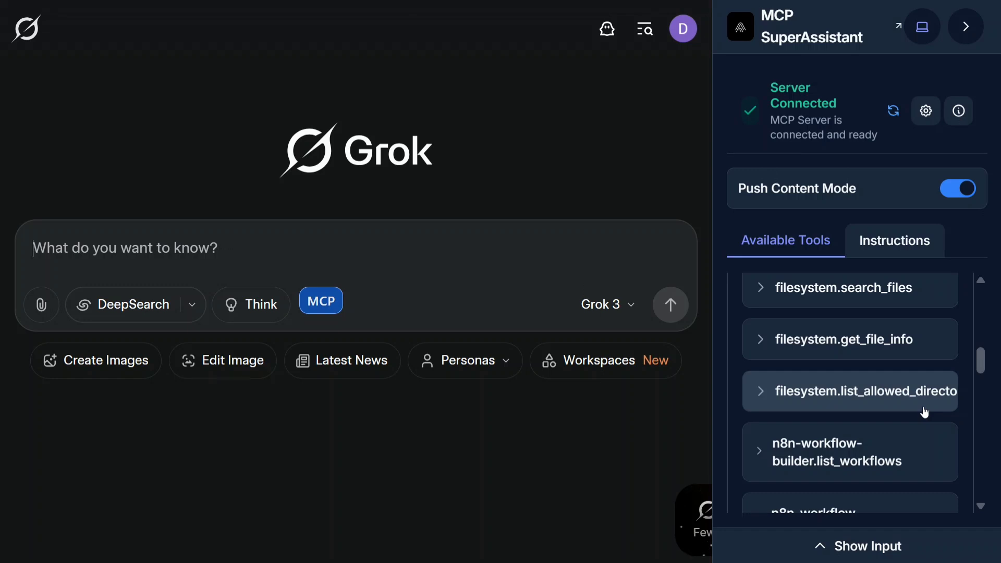
pyautogui.scroll(-10, 889, 435)
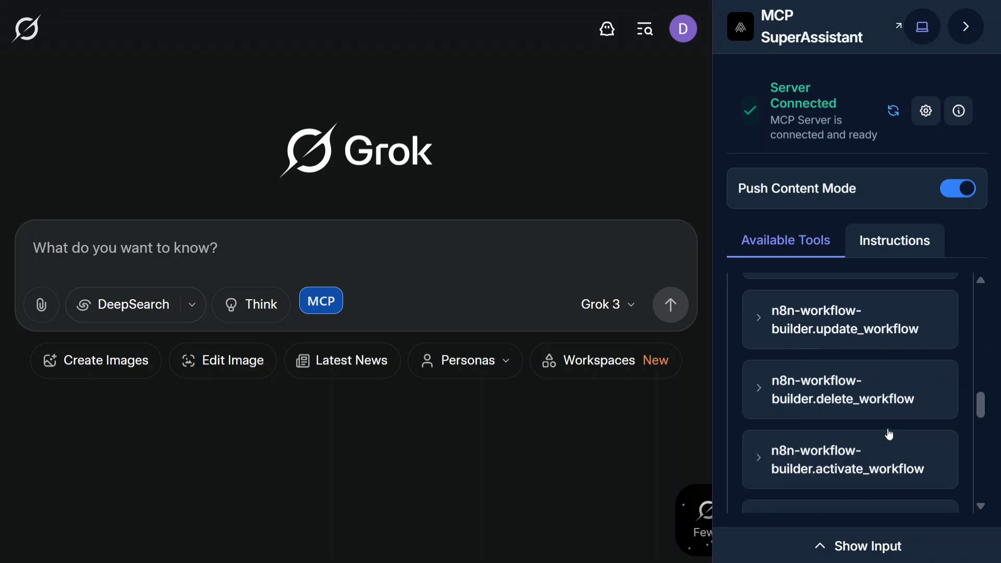
pyautogui.scroll(20, 841, 446)
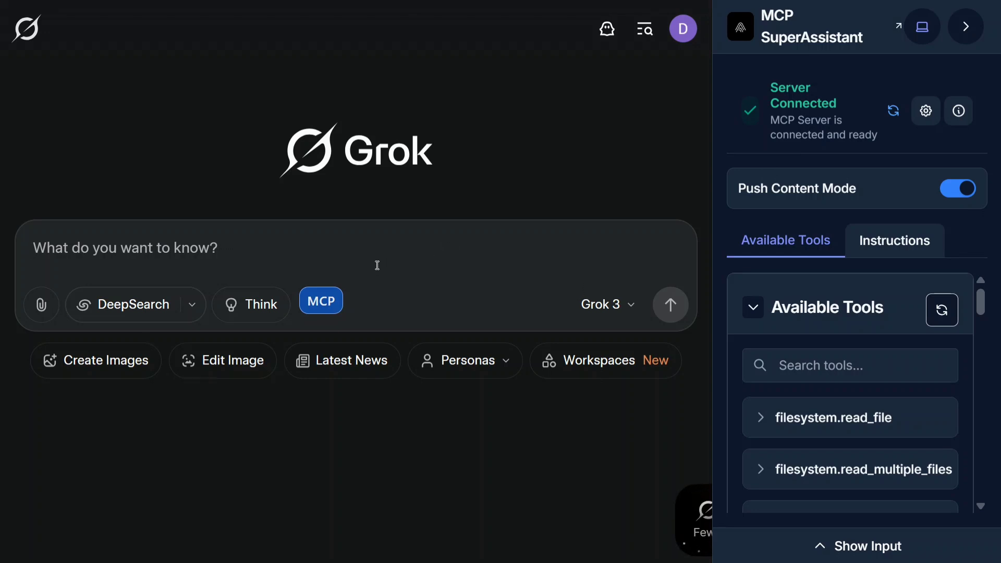
pyautogui.click(334, 302)
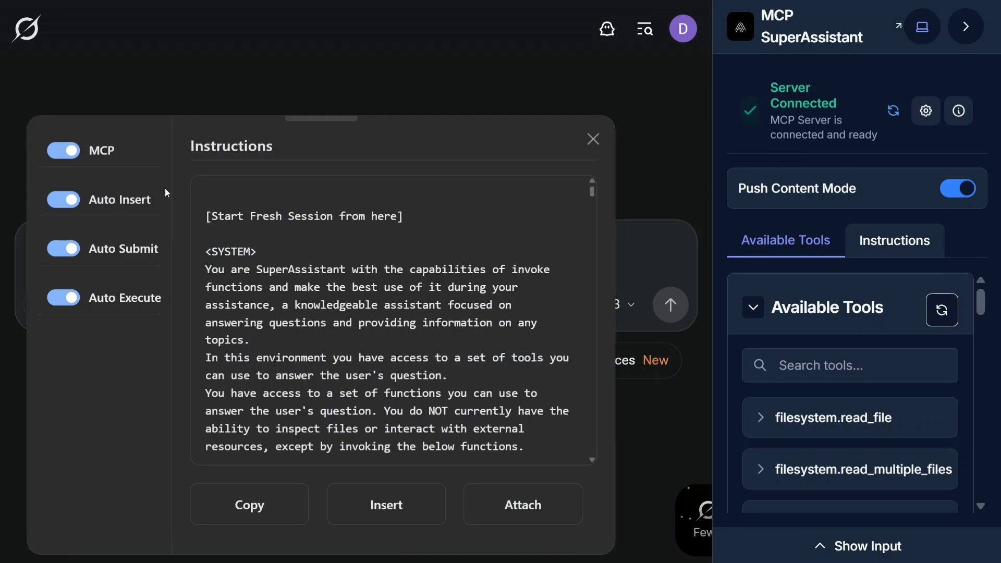
pyautogui.click(501, 507)
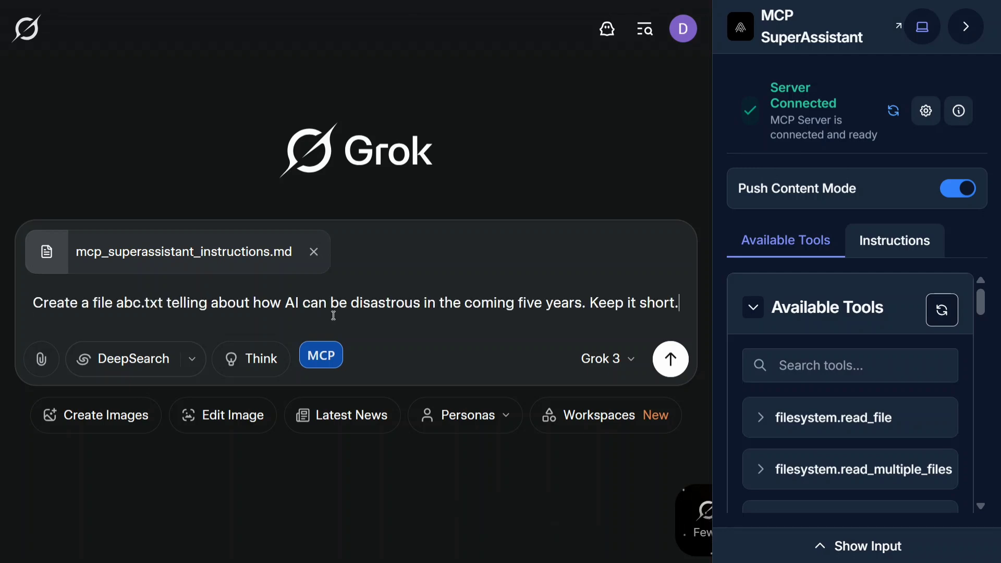
pyautogui.click(663, 361)
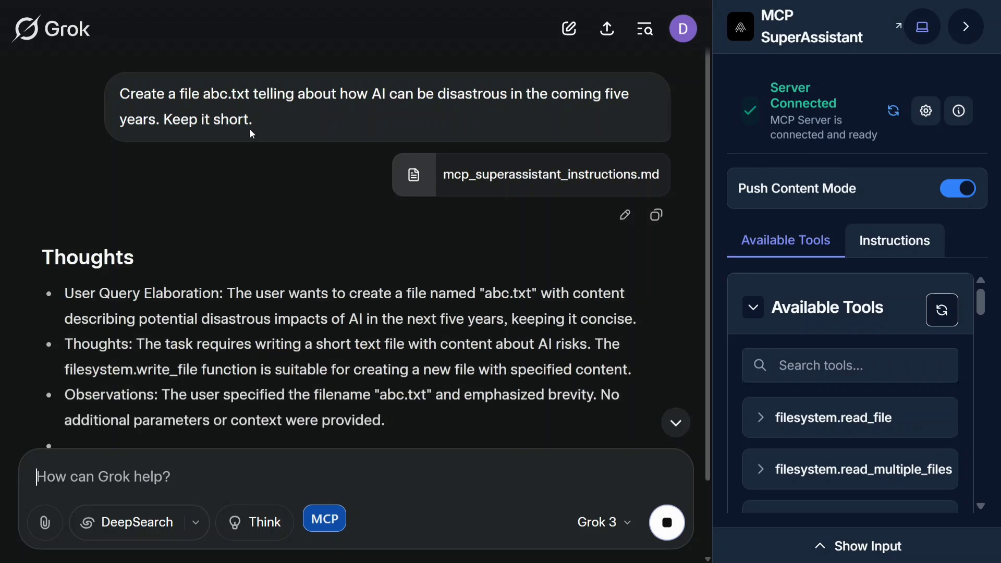
# - Follow the filesystem.write_file response and close the text preview canvas to read the confirmation
pyautogui.scroll(-3, 210, 234)
pyautogui.scroll(-3, 223, 343)
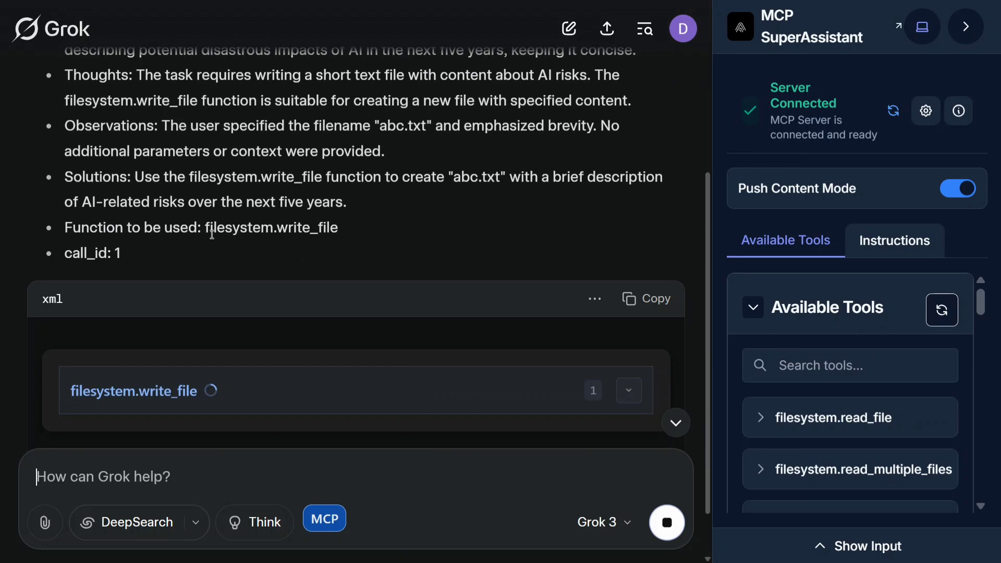
pyautogui.scroll(-2, 198, 348)
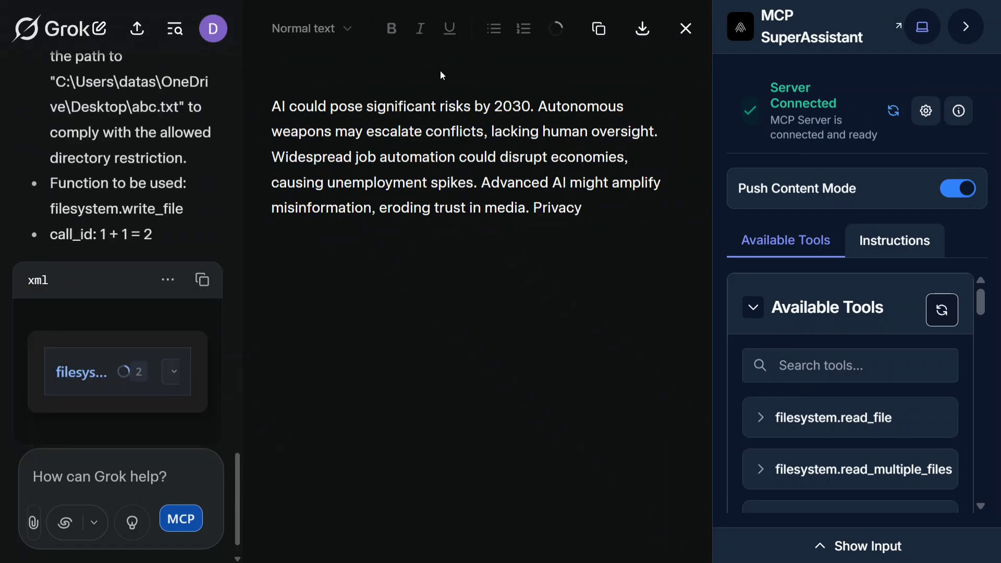
pyautogui.click(685, 29)
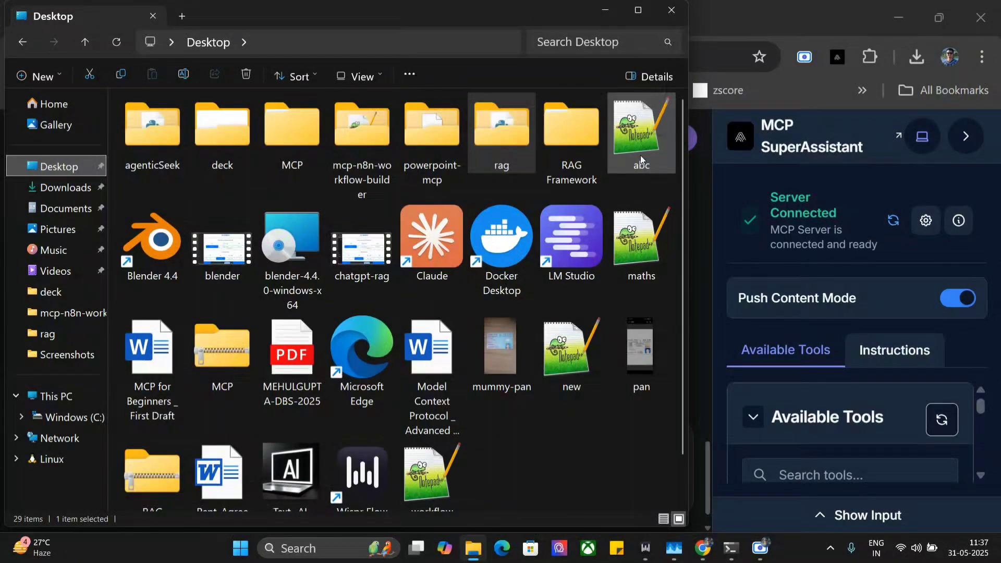
# - Open the abc file from the Desktop folder in Notepad++
pyautogui.doubleClick(626, 144)
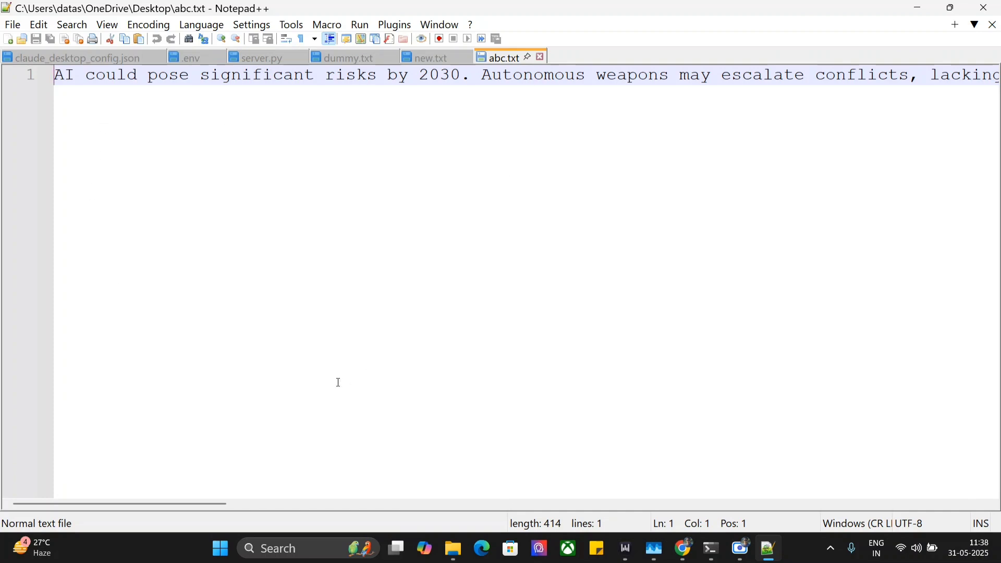
# - Inspect the AI-risk line in abc.txt, then return to the Grok chat window
pyautogui.click(703, 79)
pyautogui.press('Right')
pyautogui.press('Right')
pyautogui.press('Right')
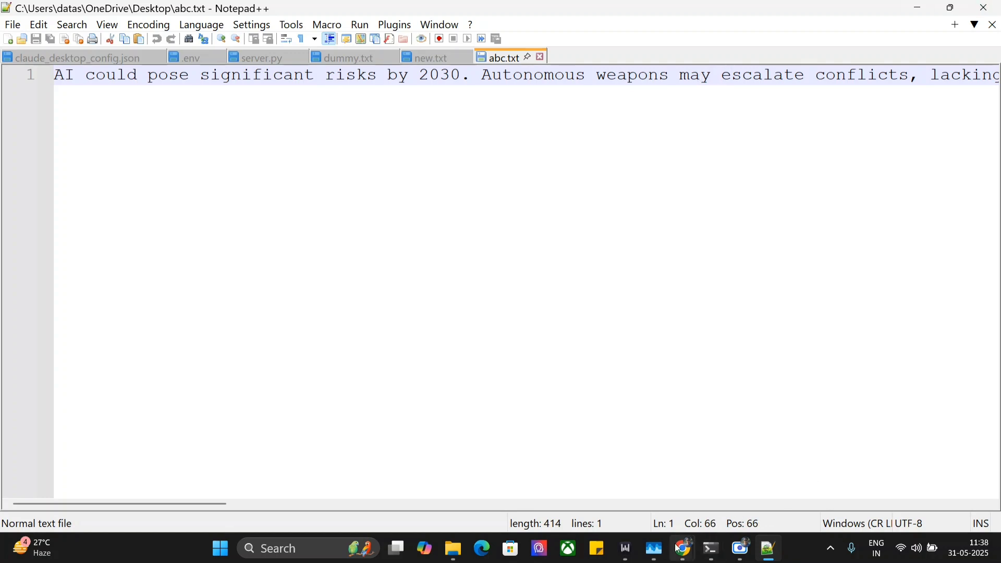
pyautogui.moveTo(680, 549)
pyautogui.click(610, 472)
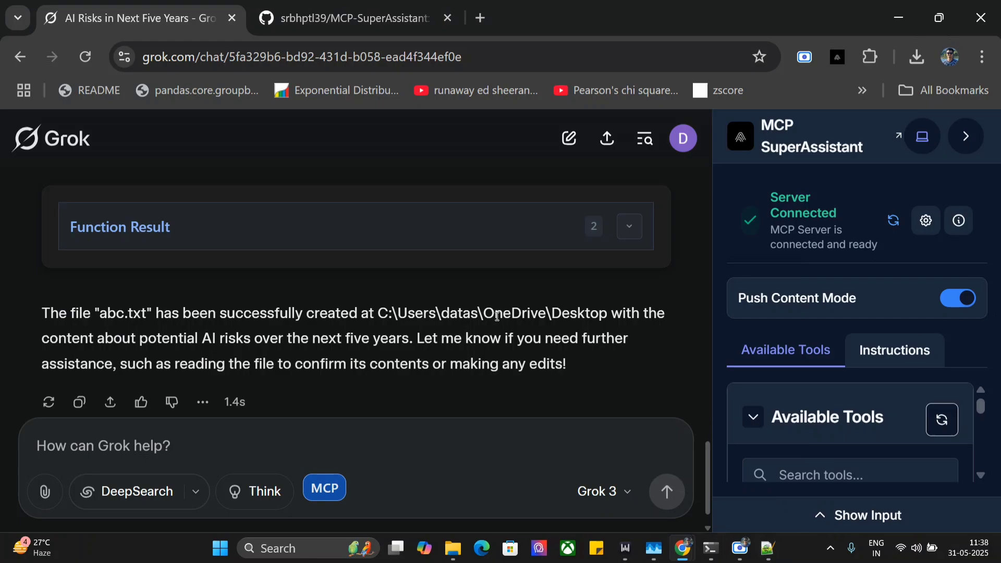
# - Put the browser in full screen and switch to the MCP-SuperAssistant GitHub README tab
pyautogui.press('F11')
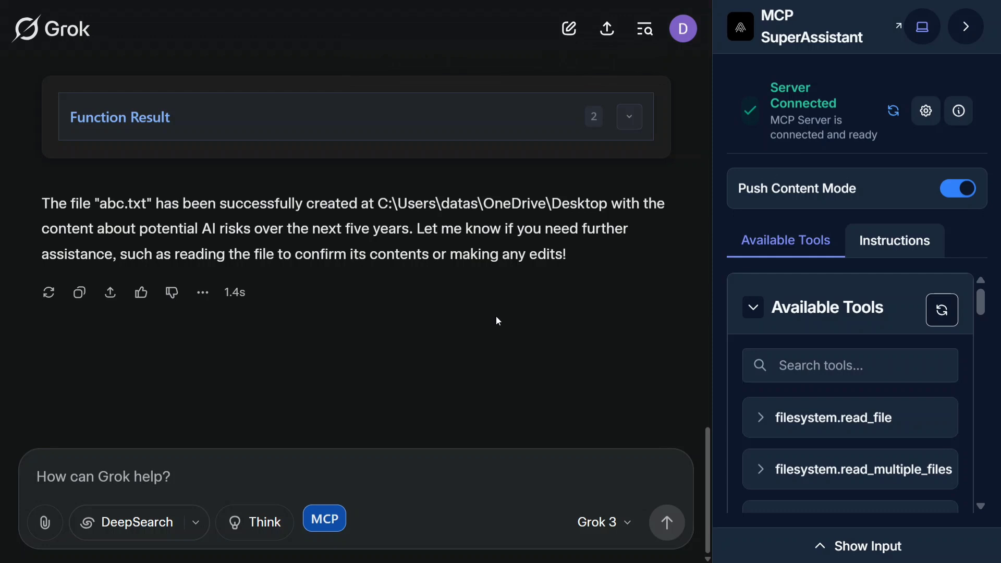
pyautogui.hotkey('ctrl', 'Tab')
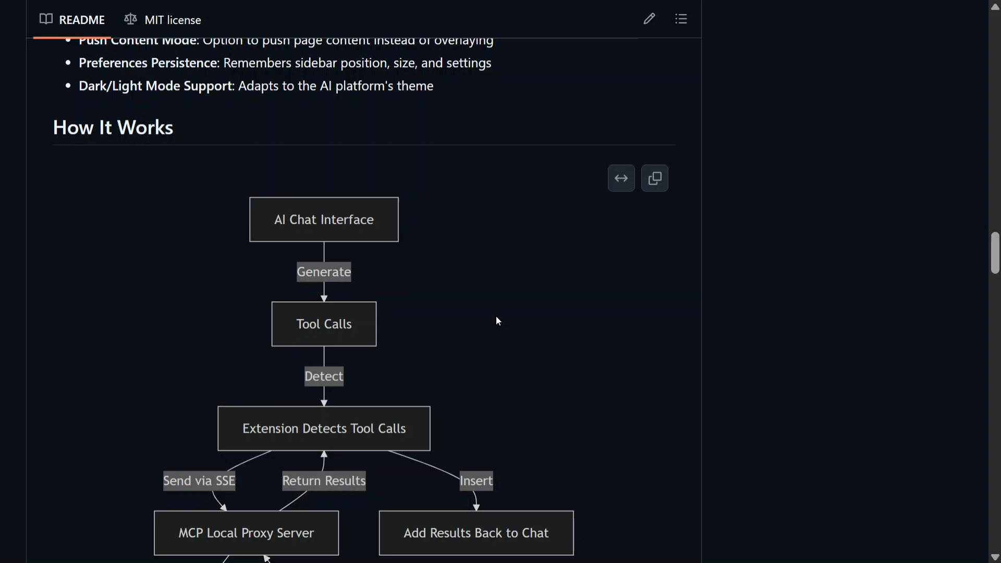
# - Open the README's Chrome Web Store badge link in a new tab, view it, and return
pyautogui.scroll(20, 496, 316)
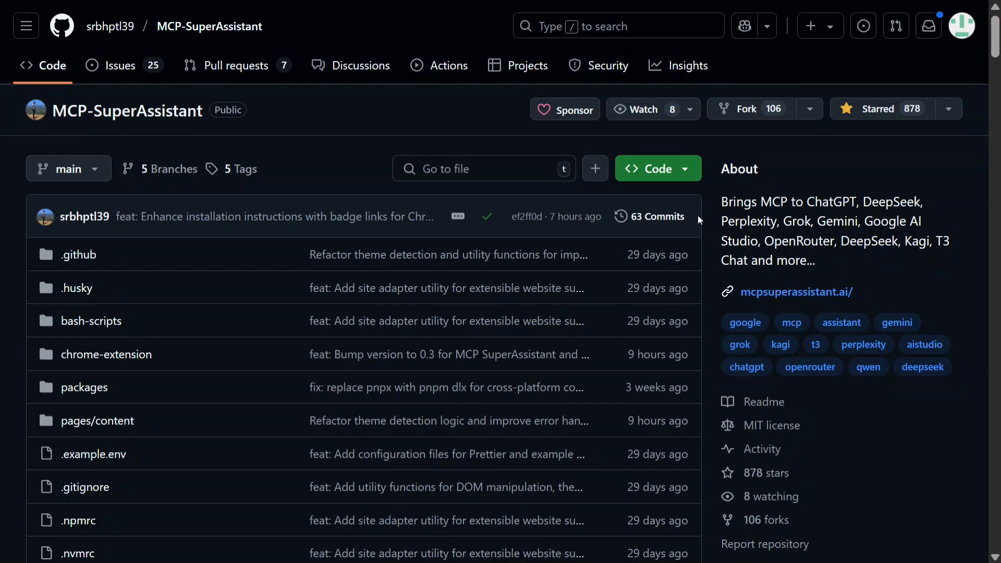
pyautogui.scroll(-15, 224, 292)
pyautogui.scroll(-10, 223, 295)
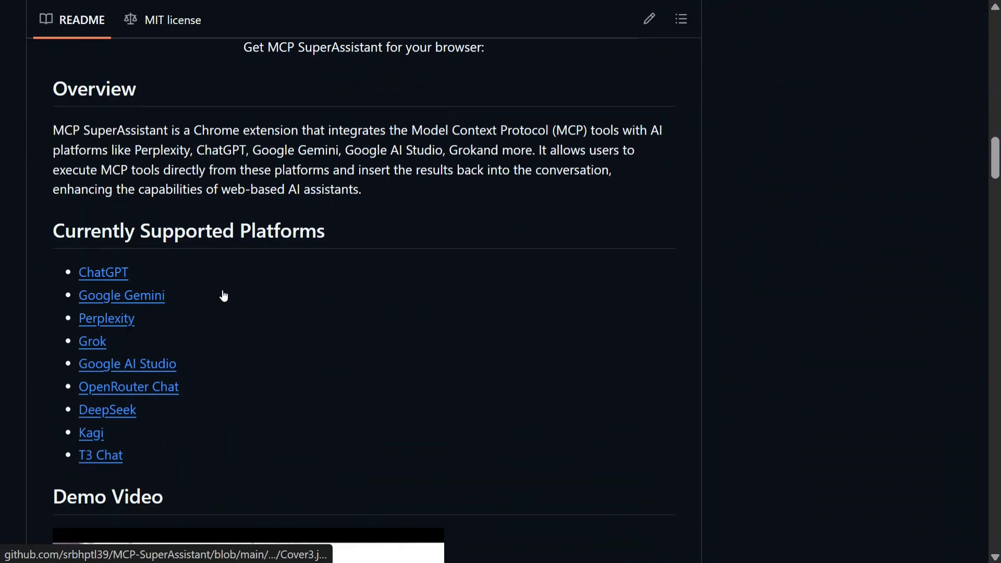
pyautogui.scroll(-8, 224, 295)
pyautogui.scroll(-8, 223, 292)
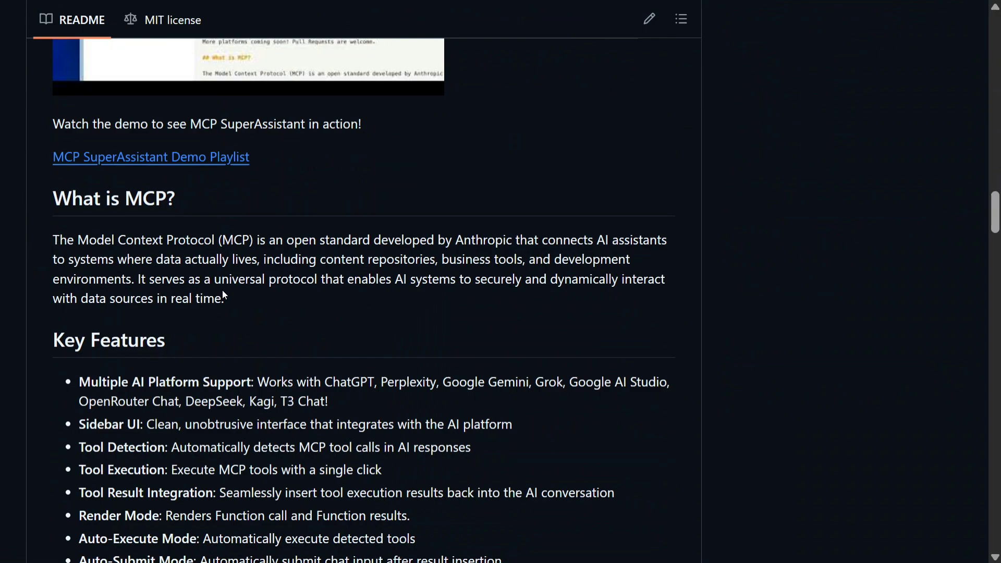
pyautogui.scroll(-15, 223, 290)
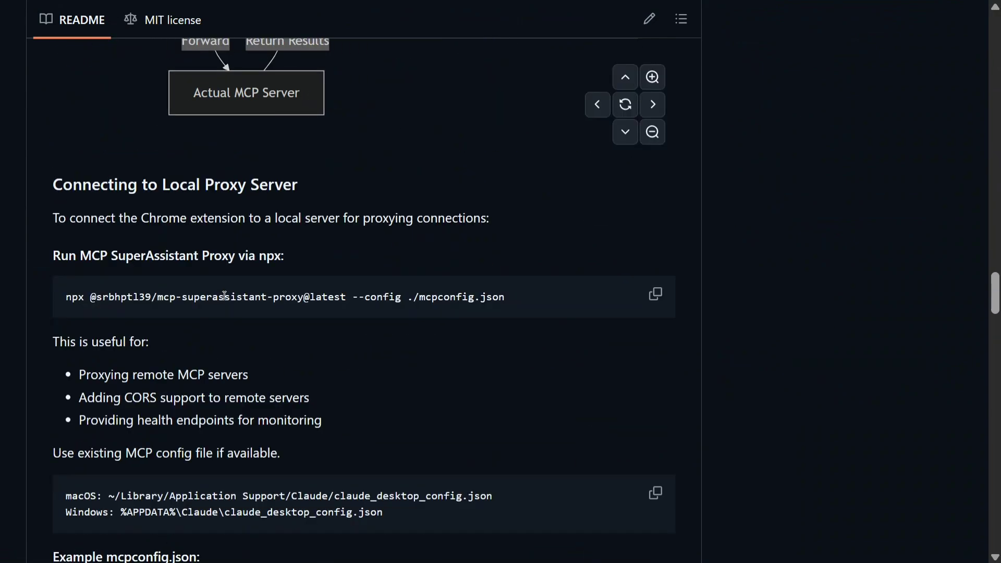
pyautogui.scroll(20, 225, 296)
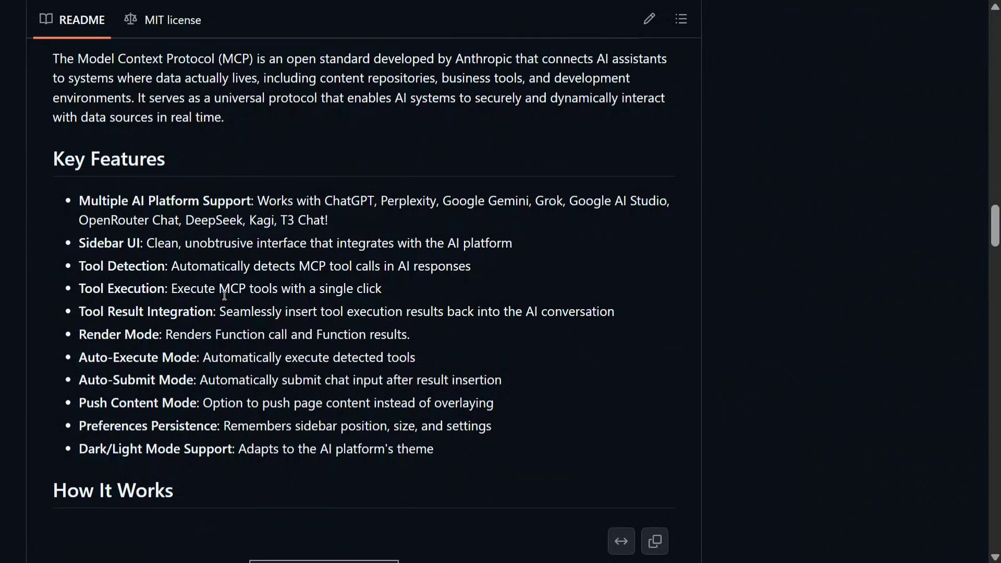
pyautogui.scroll(13, 223, 297)
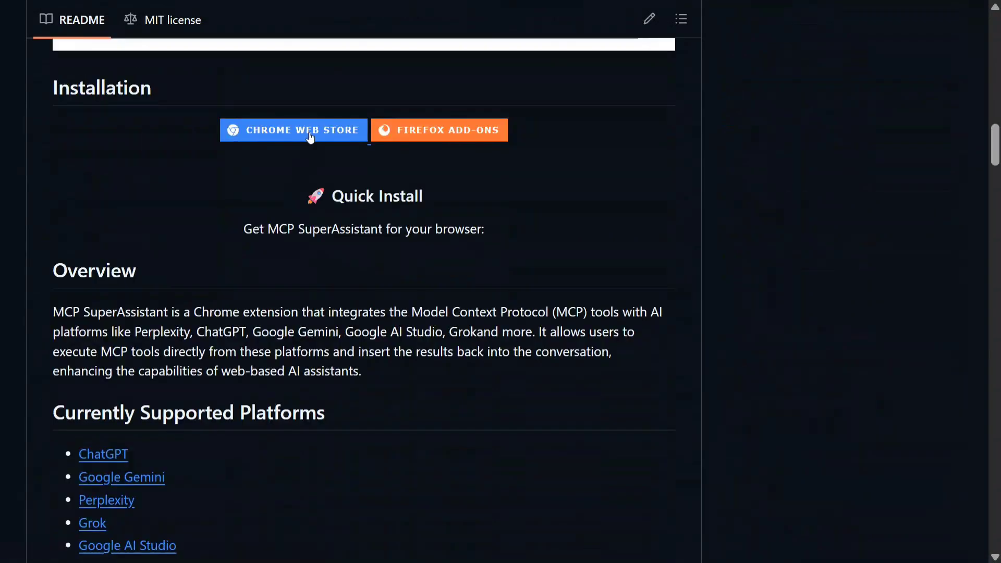
pyautogui.rightClick(310, 136)
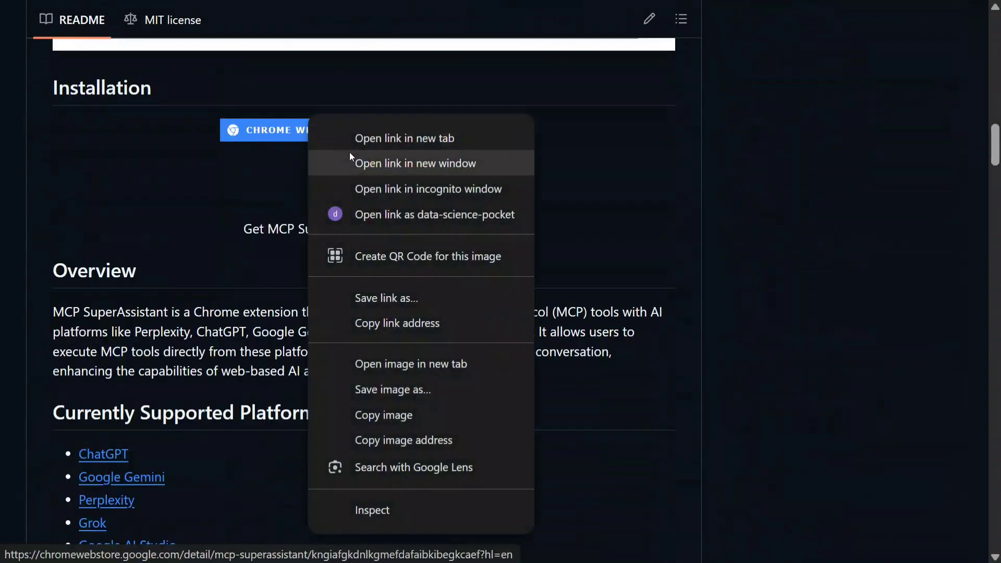
pyautogui.click(378, 140)
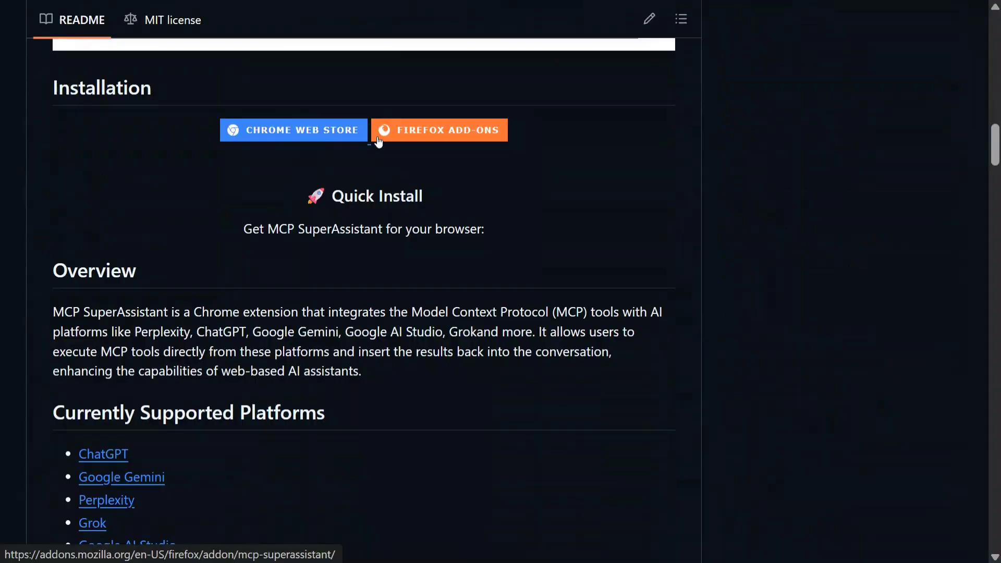
pyautogui.hotkey('ctrl', 'Tab')
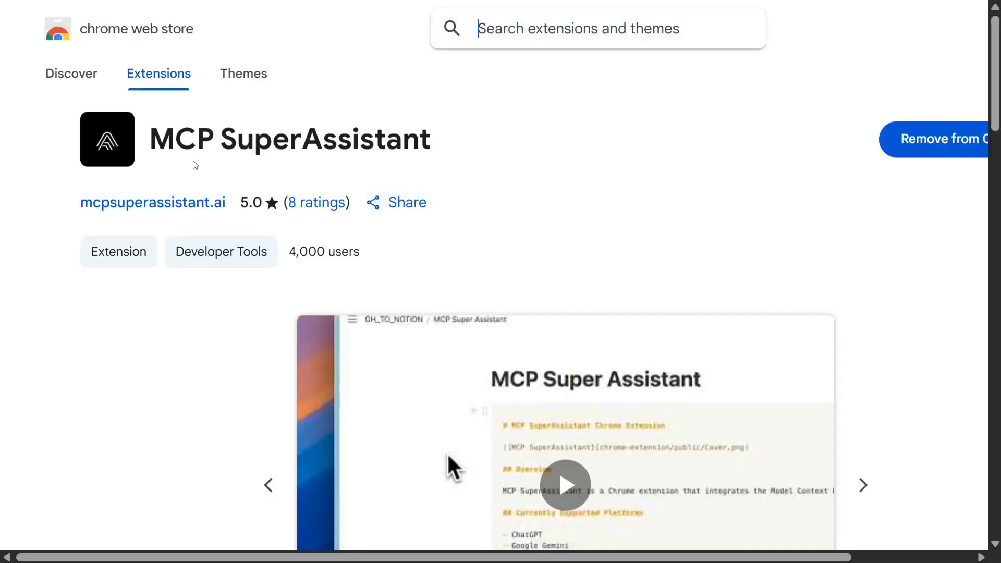
pyautogui.hotkey('ctrl', 'shift', 'Tab')
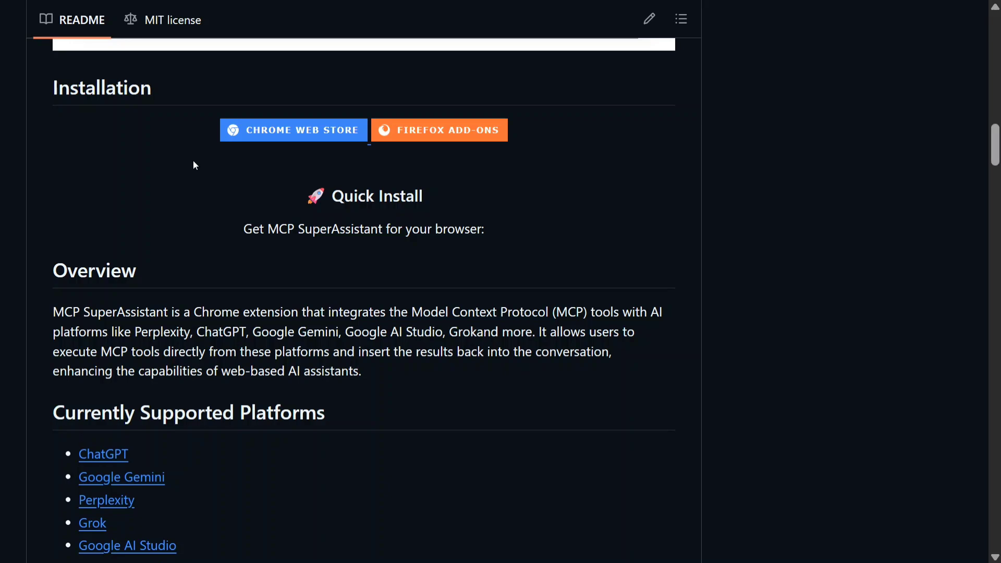
# - Scroll to Connecting to Local Proxy Server and highlight the npx proxy command, then deselect it
pyautogui.scroll(-10, 193, 161)
pyautogui.scroll(-8, 221, 214)
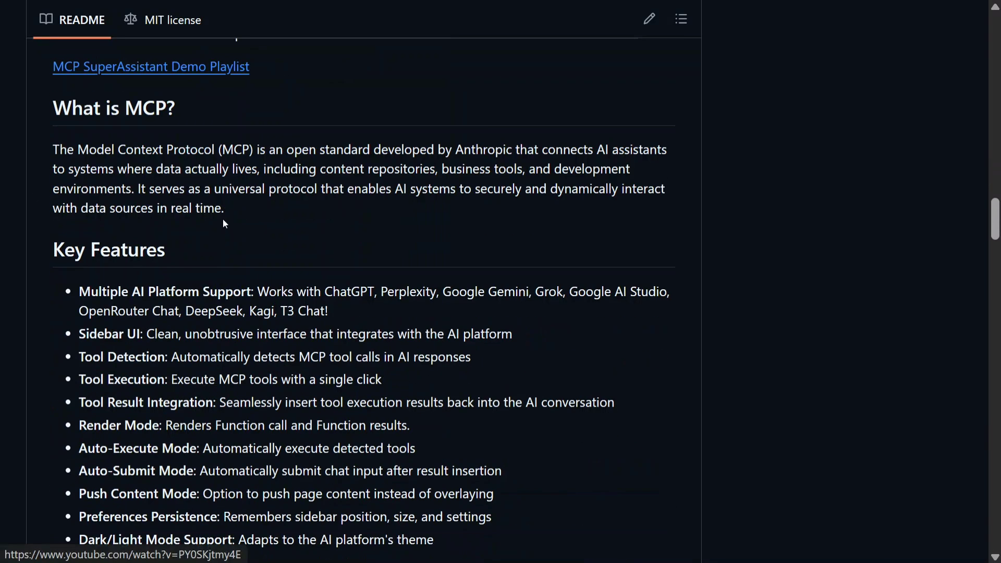
pyautogui.scroll(-20, 225, 224)
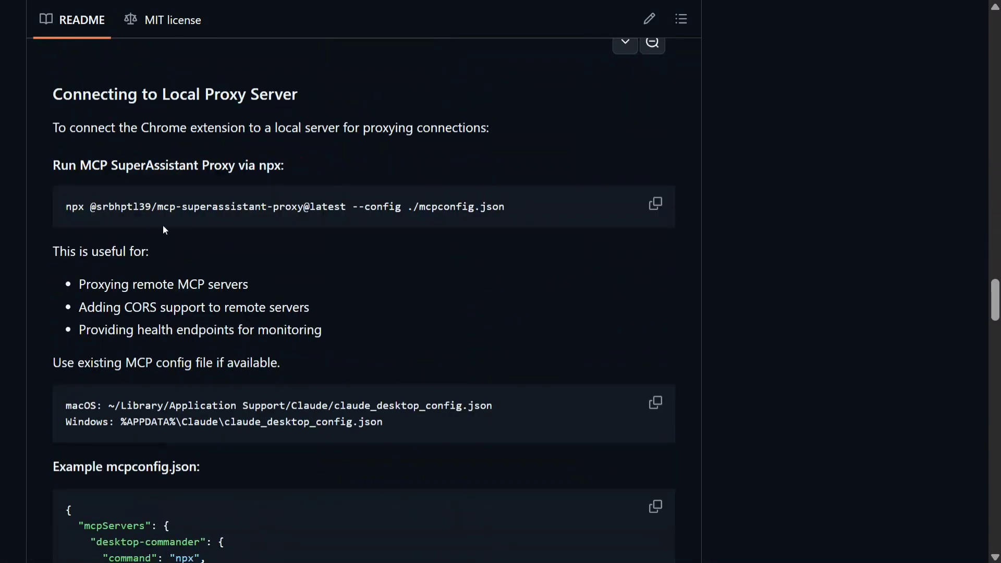
pyautogui.moveTo(539, 206); pyautogui.dragTo(73, 223)
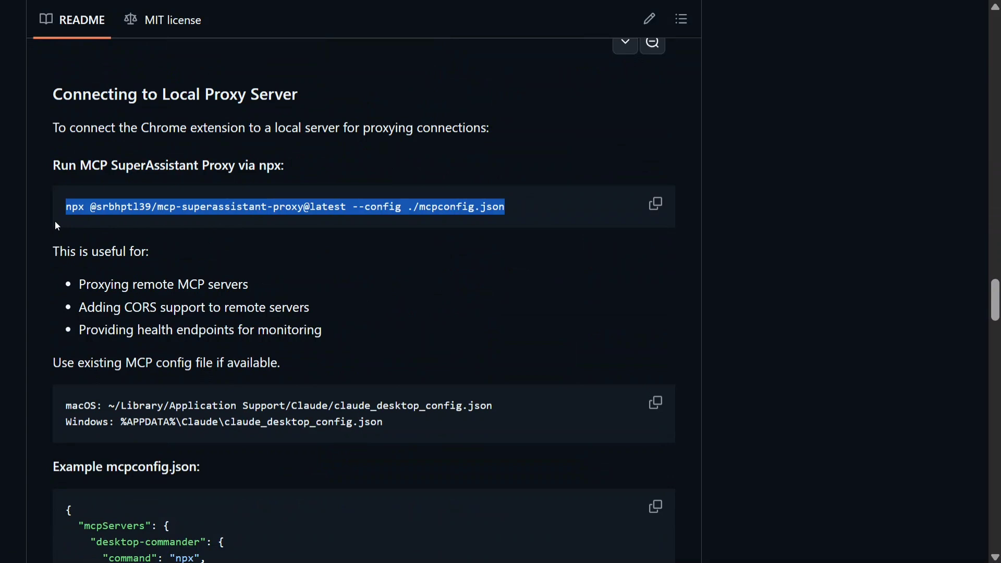
pyautogui.click(511, 213)
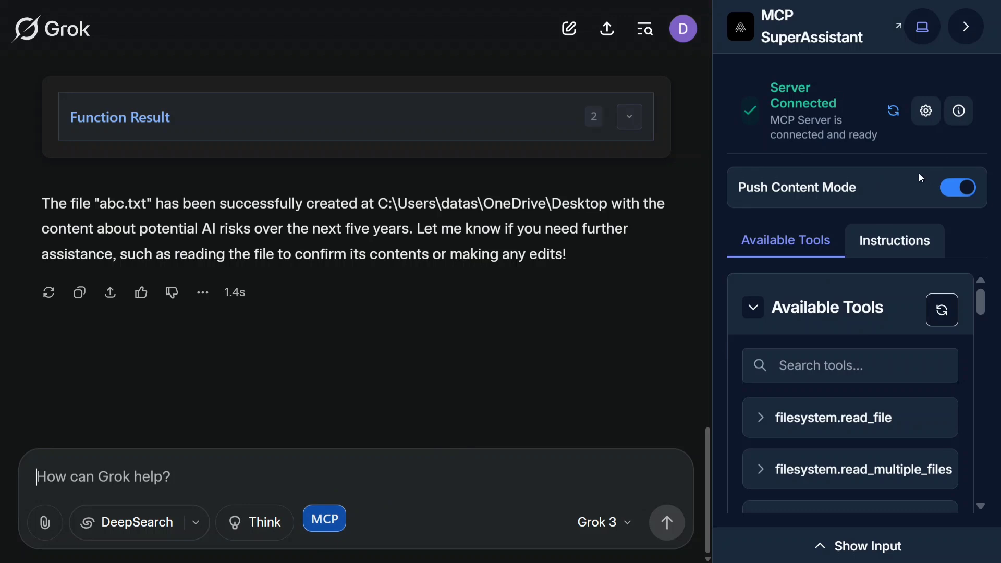
pyautogui.scroll(-5, 970, 415)
pyautogui.scroll(5, 908, 304)
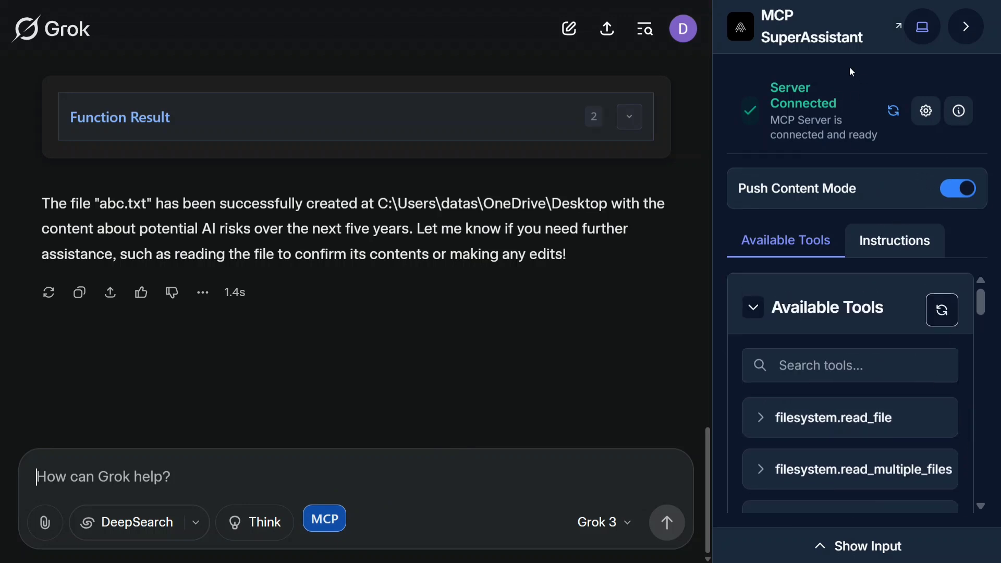